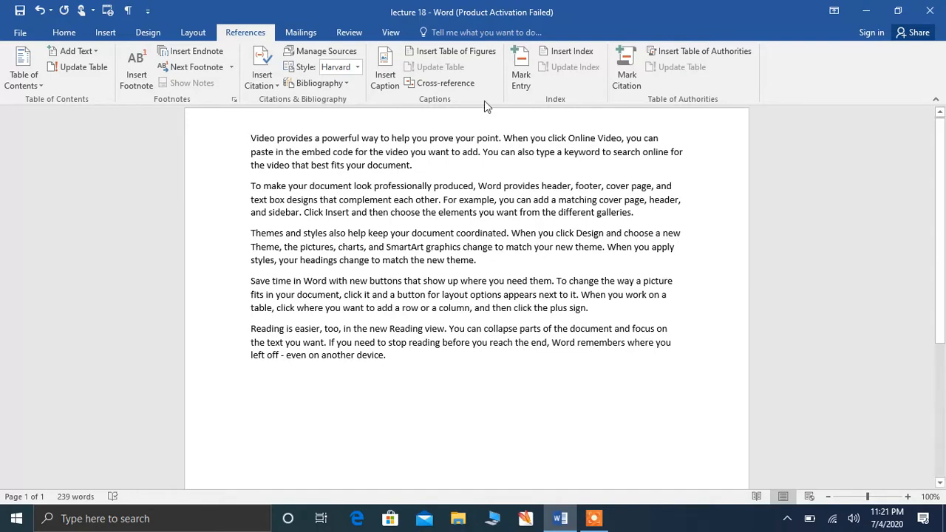
Step: Mark an index entry "video" for the current page at the start of the first paragraph, and hide the formatting marks
left_click(521, 77)
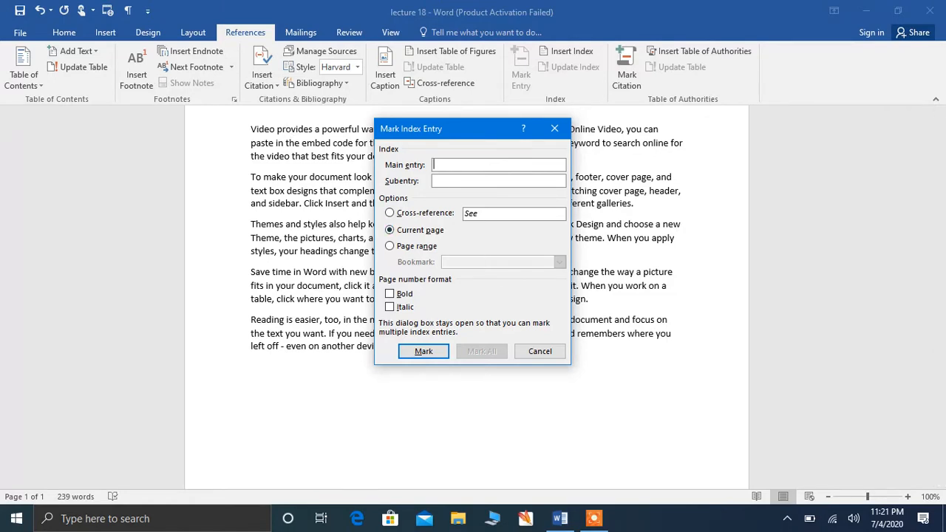
type("V")
left_click(393, 295)
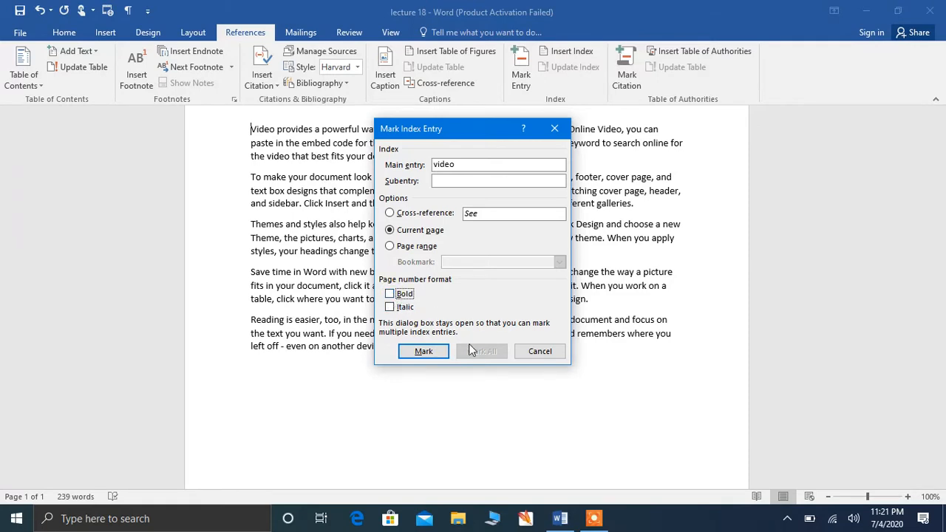
left_click(423, 352)
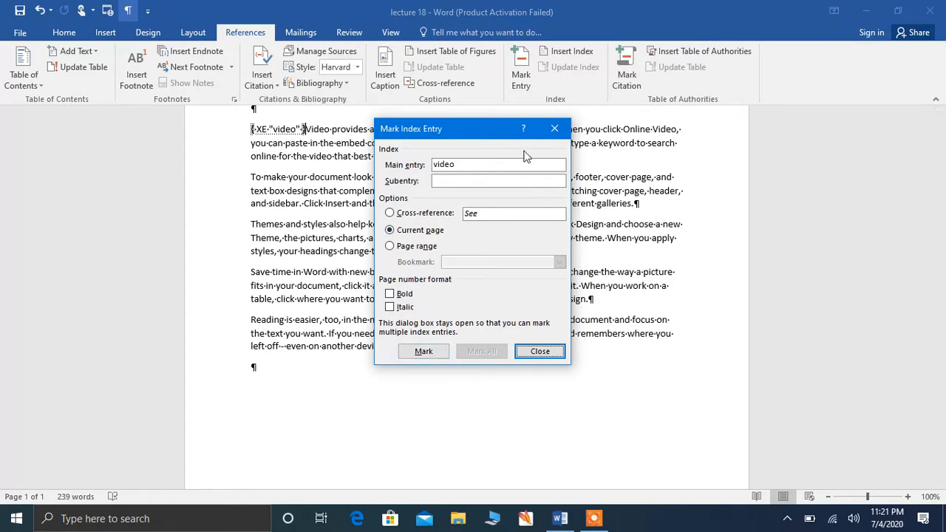
left_click(555, 129)
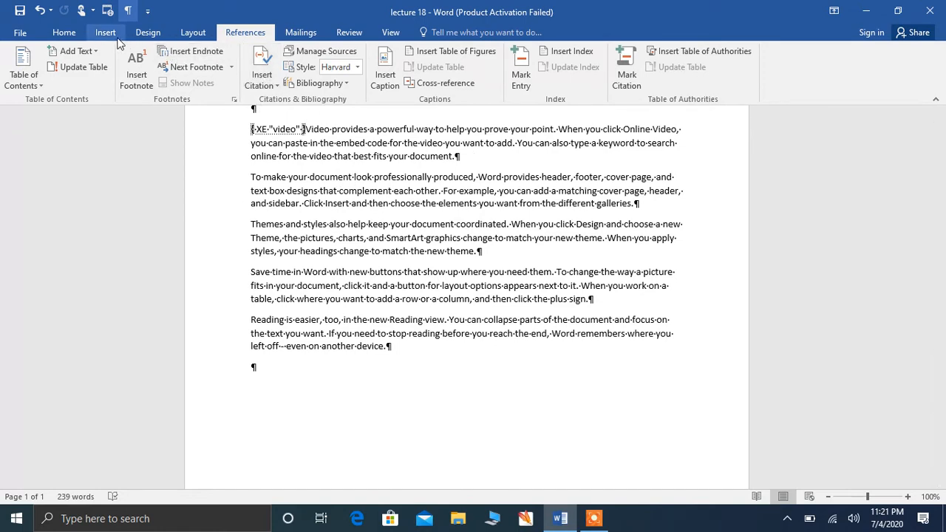
left_click(63, 33)
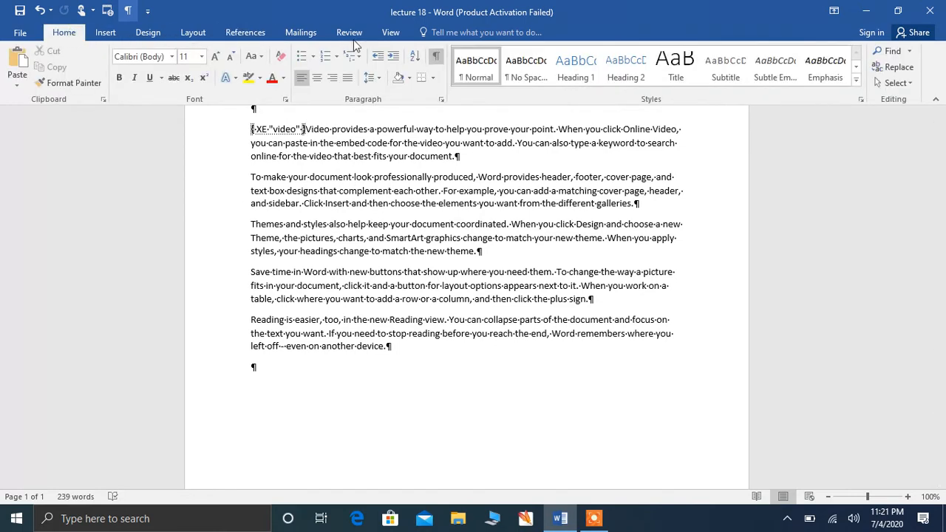
left_click(438, 56)
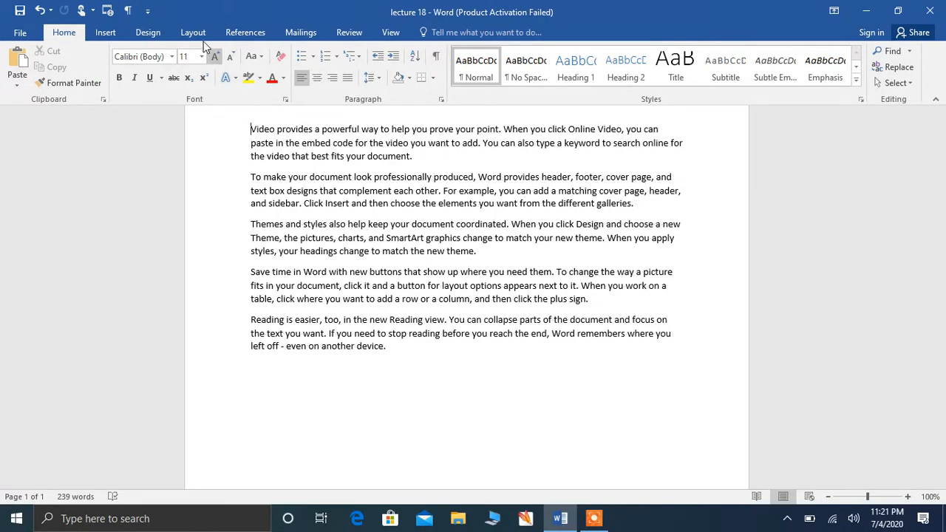
Step: Mark another current-page index entry, "themes", at the same place before the first paragraph, and hide the formatting marks
left_click(255, 33)
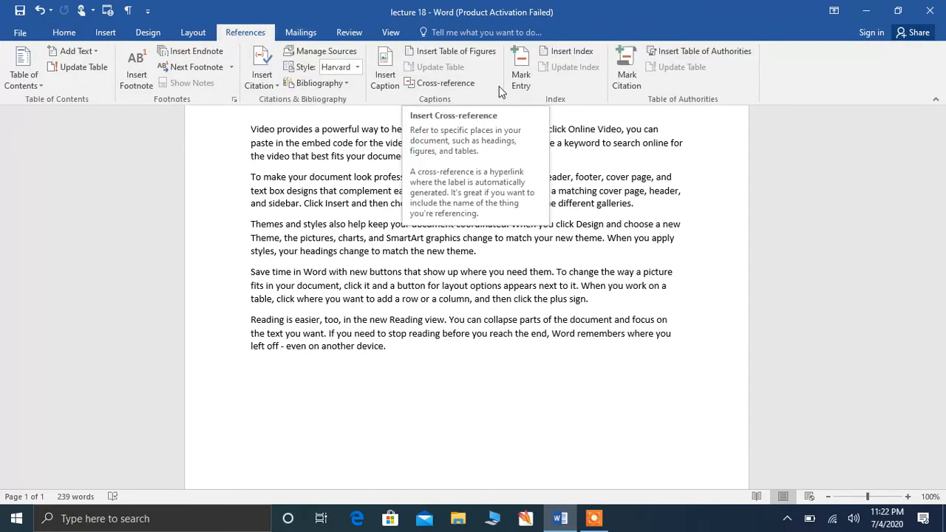
left_click(521, 80)
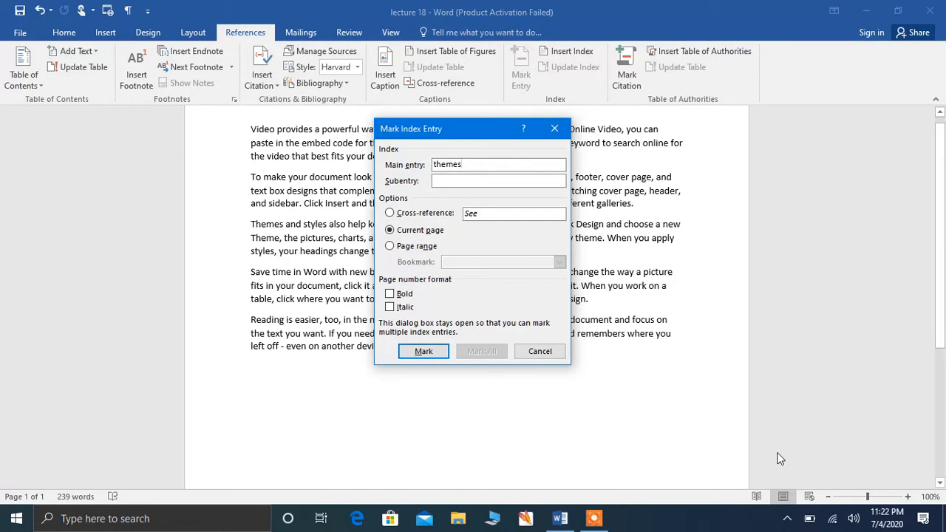
left_click(416, 352)
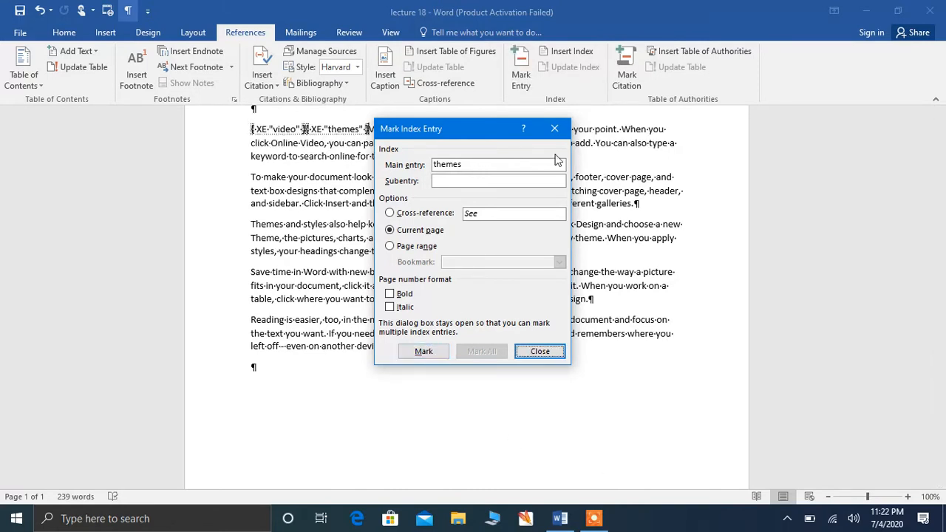
left_click(553, 130)
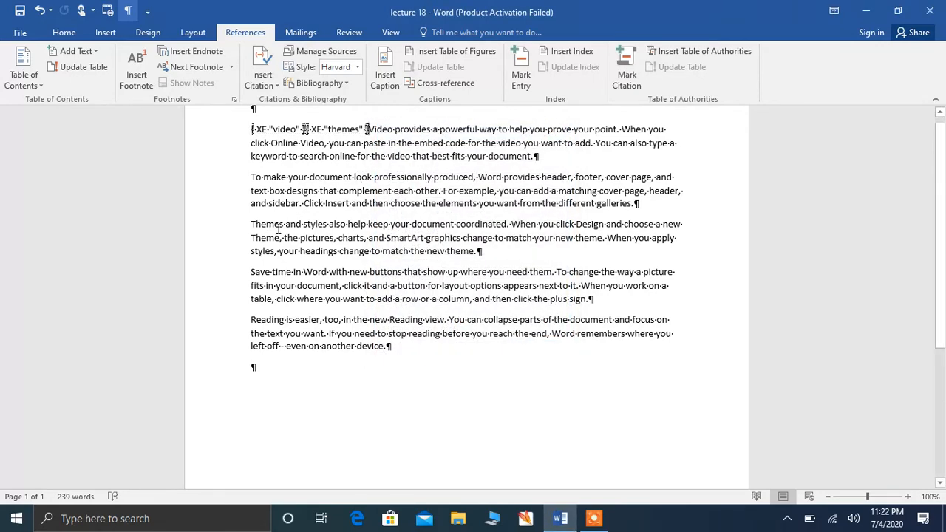
left_click(71, 35)
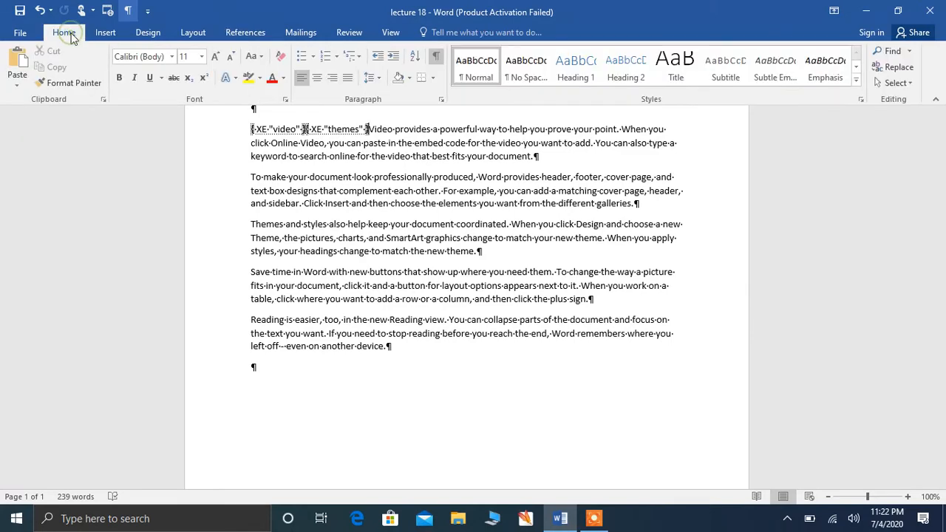
left_click(440, 58)
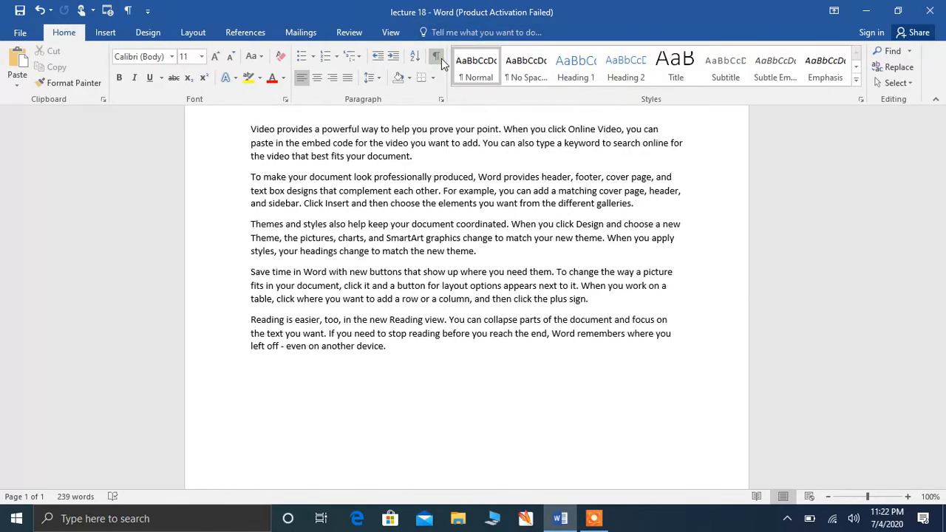
Step: Add an empty line above the first paragraph and insert an indented two-column index there, using the template format
left_click(239, 33)
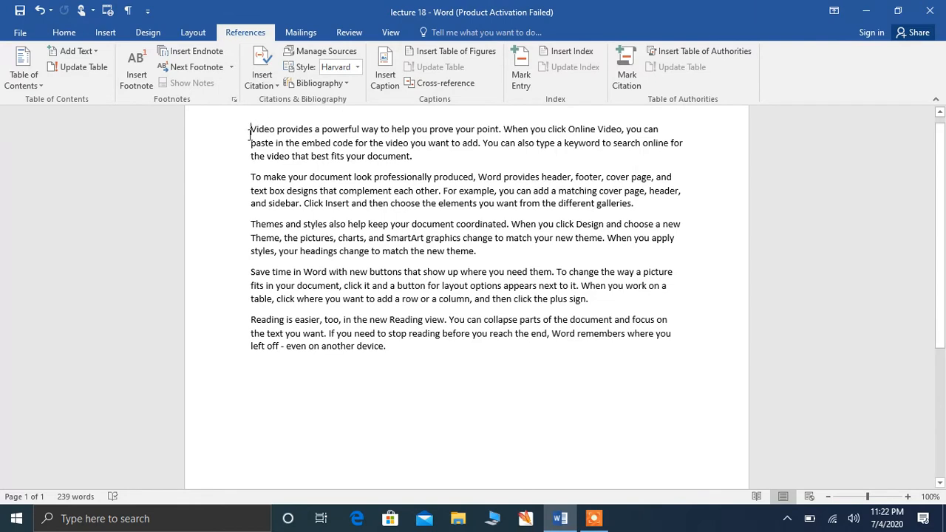
key("Return")
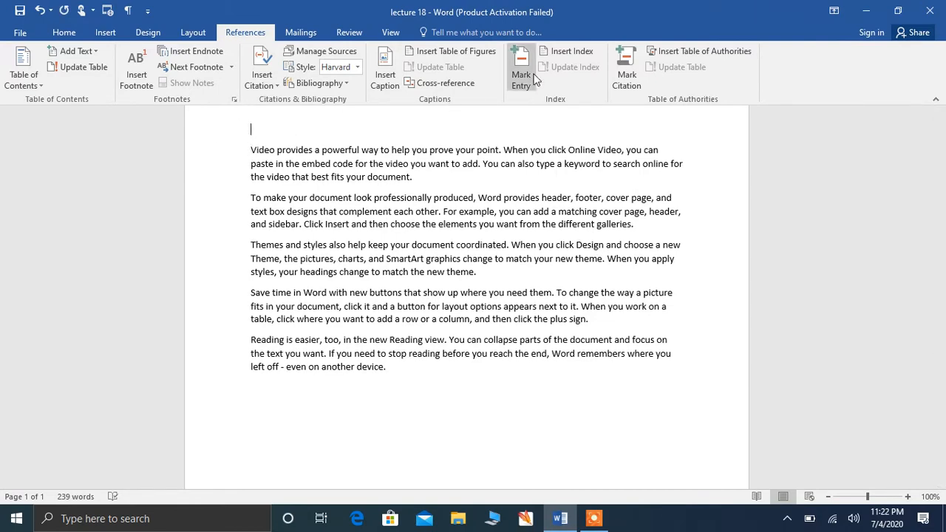
left_click(563, 56)
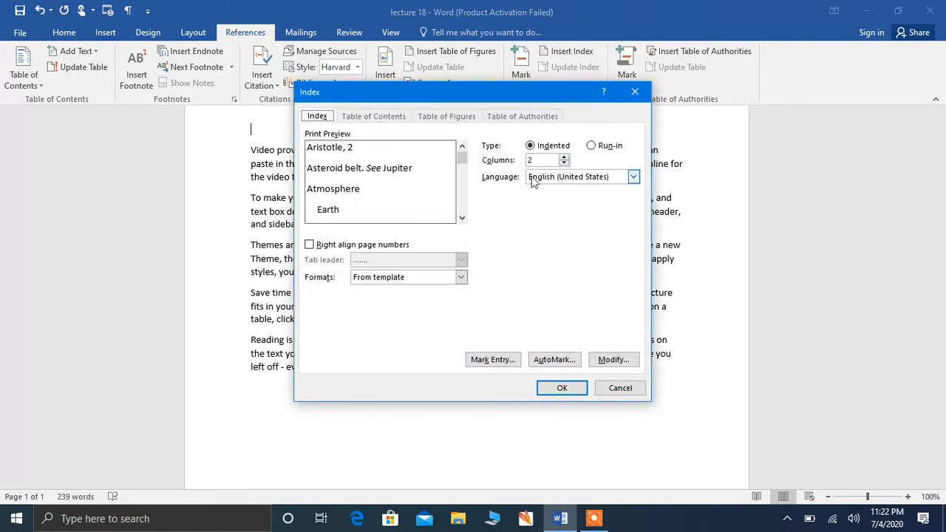
left_click(557, 388)
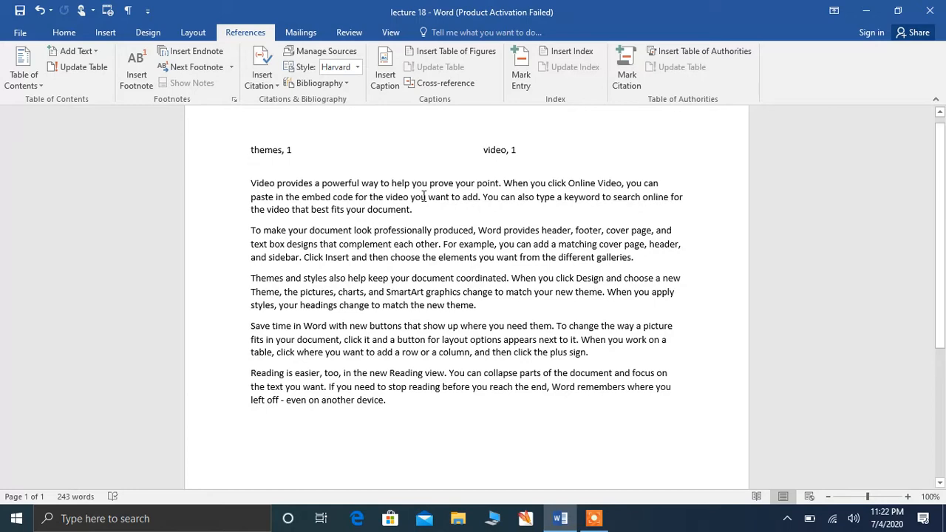
Step: Mark a current-page index entry "save" on the line below the index, and hide the formatting marks
left_click(521, 65)
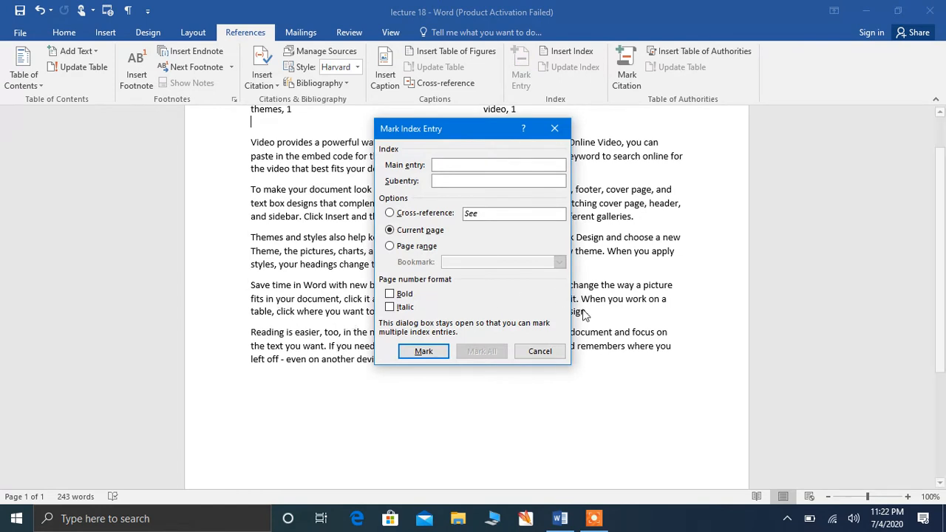
type("save")
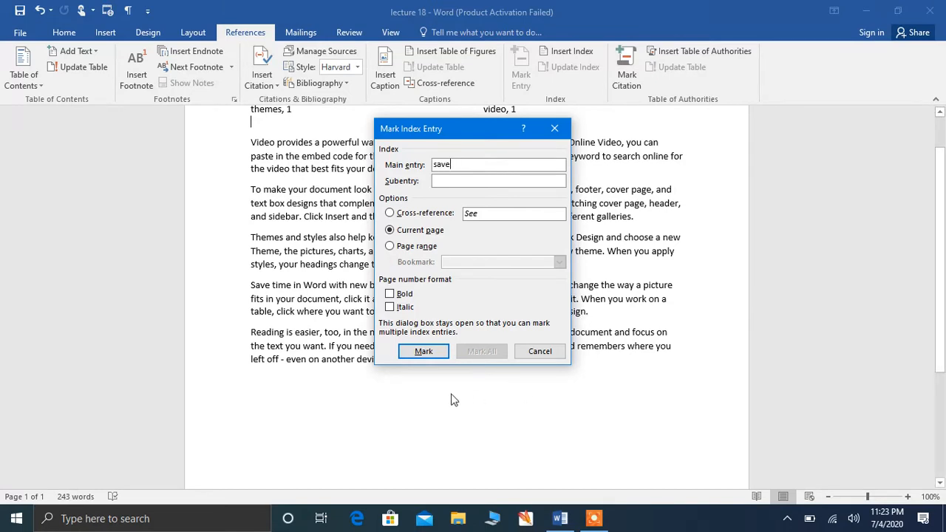
left_click(423, 351)
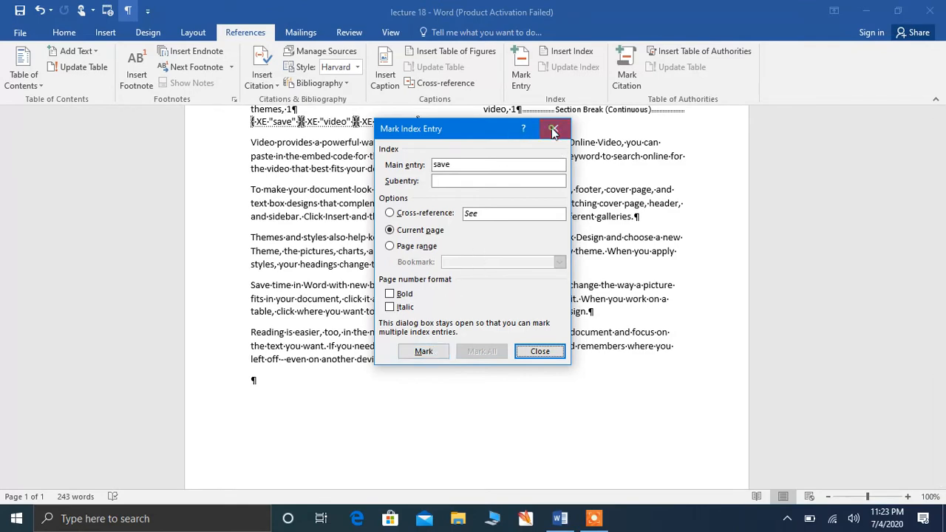
left_click(553, 129)
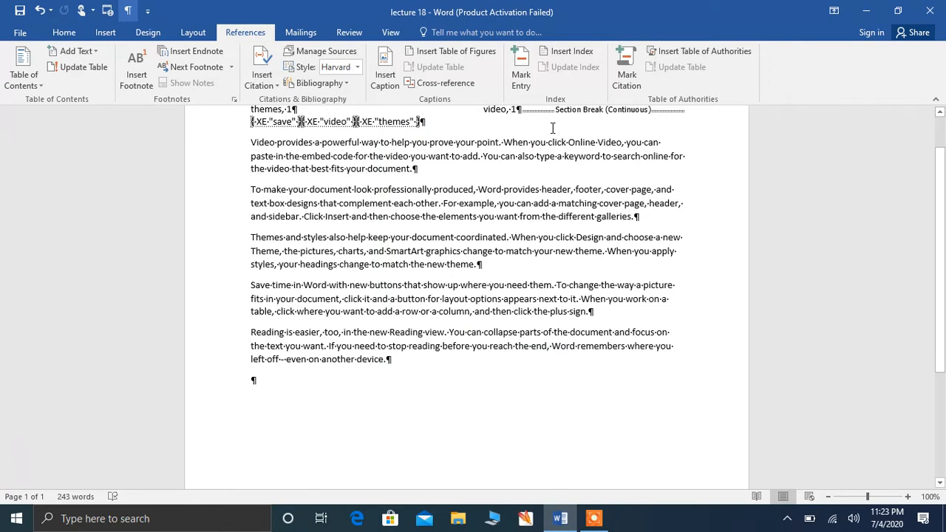
left_click(57, 37)
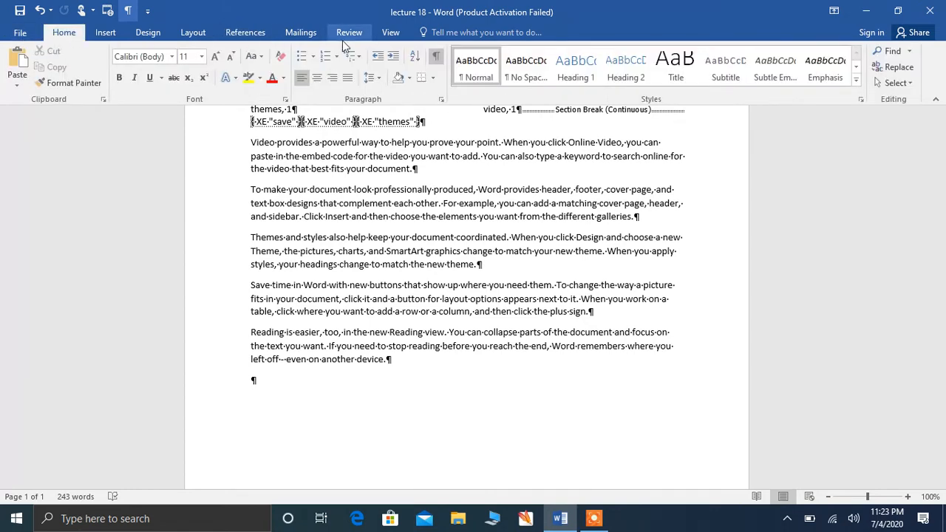
left_click(435, 57)
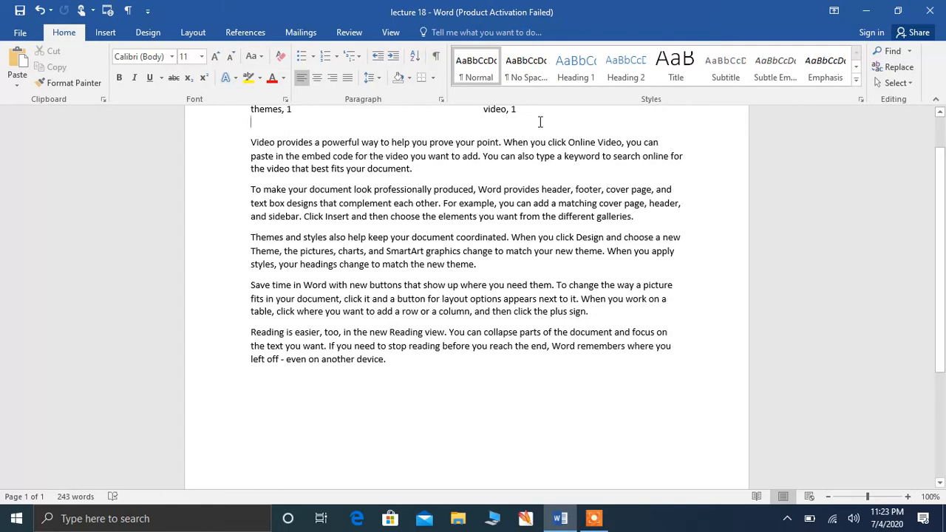
Step: Update the index above the first paragraph to include the newly marked entry
left_click_drag(540, 122, 234, 34)
left_click(245, 32)
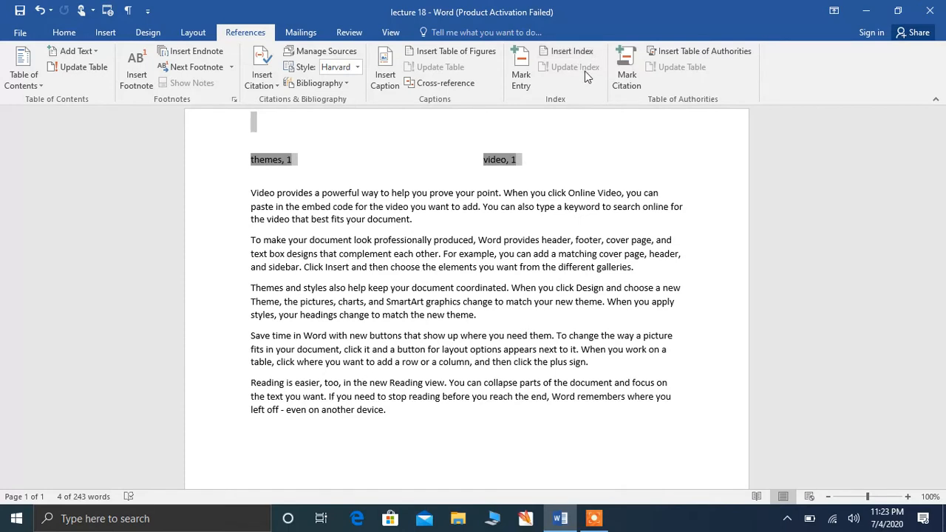
left_click(521, 167)
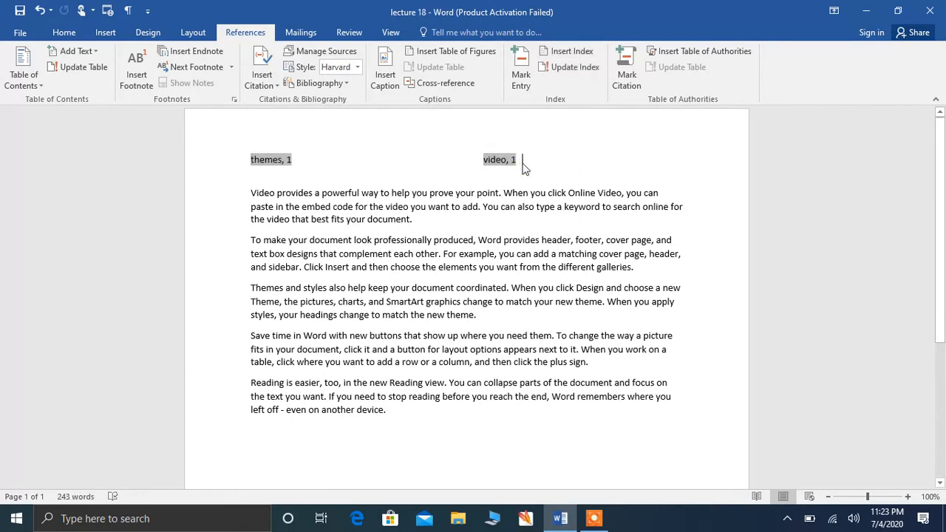
left_click(575, 68)
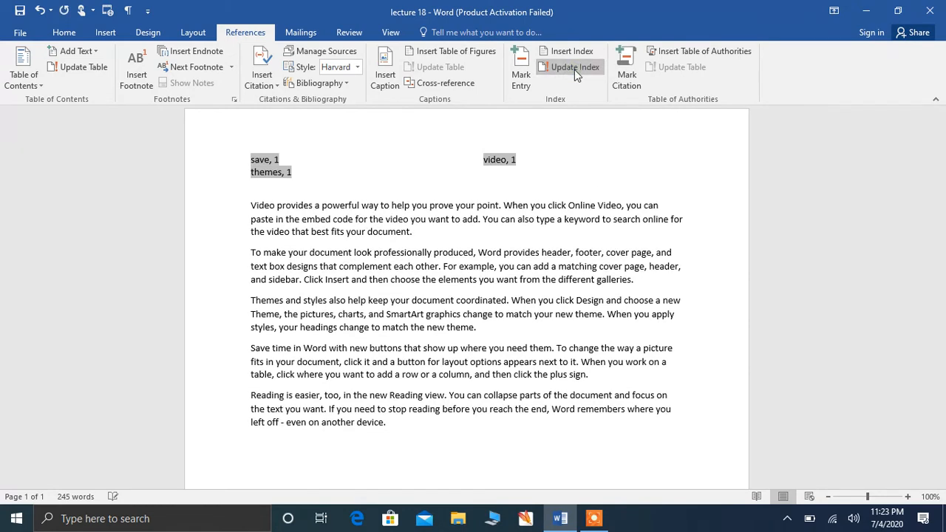
Step: Mark a citation with the short citation "video" in the Cases category, and hide the formatting marks
left_click(624, 77)
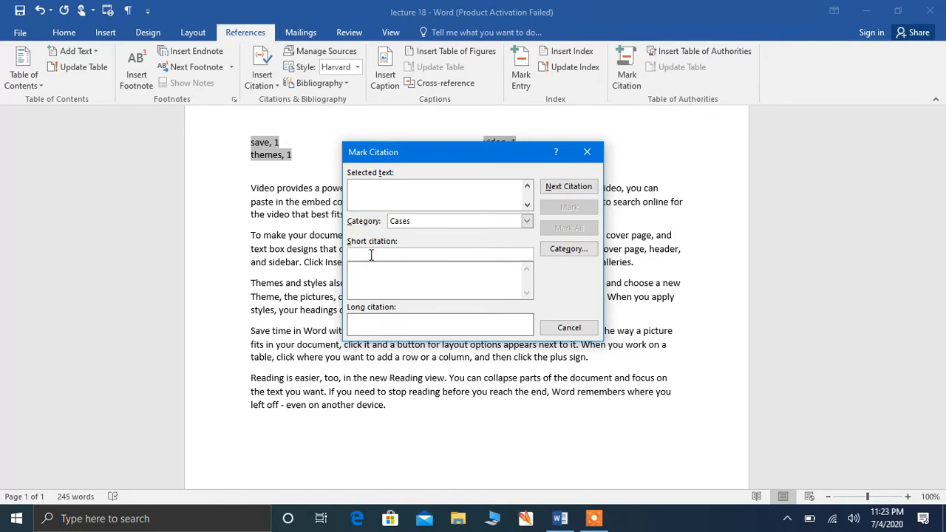
type("video")
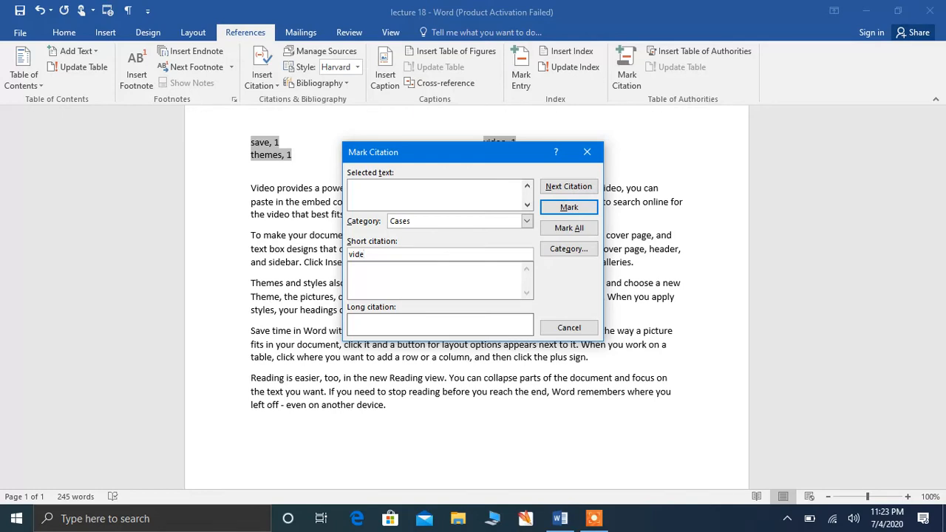
left_click(581, 207)
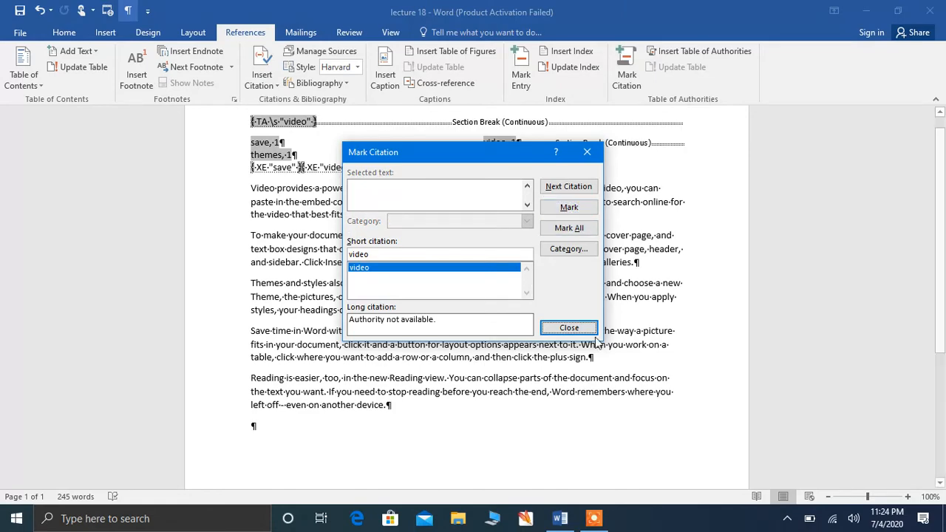
left_click(569, 329)
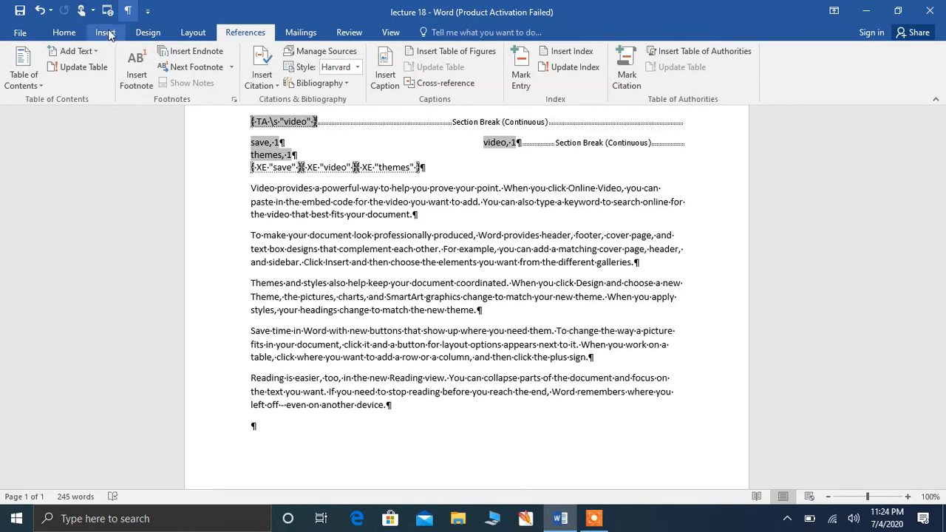
left_click(65, 32)
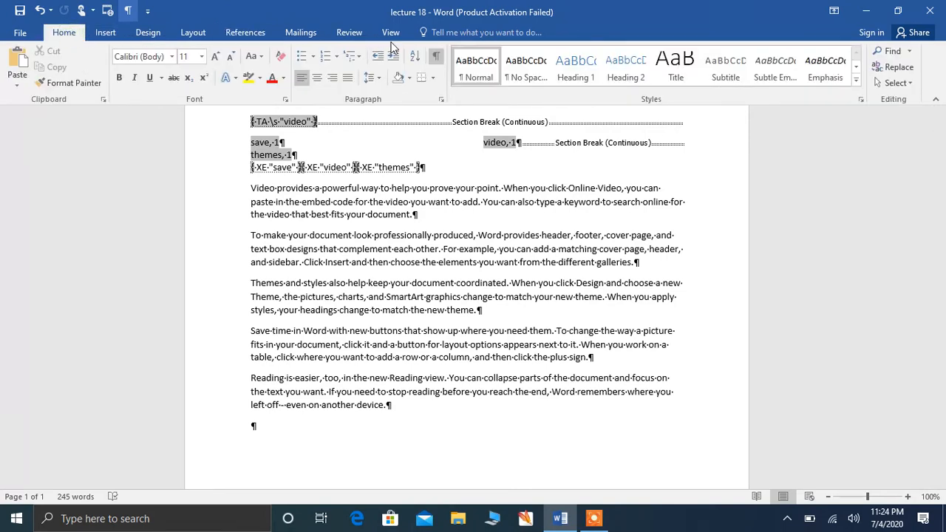
left_click(436, 58)
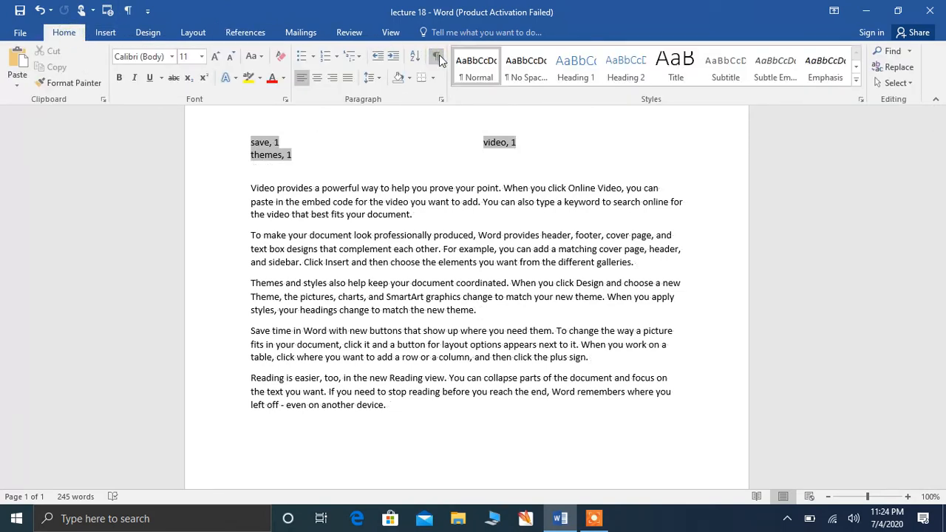
Step: Insert a table of authorities for the Cases category above the index, keeping the original formatting and template format
left_click(245, 32)
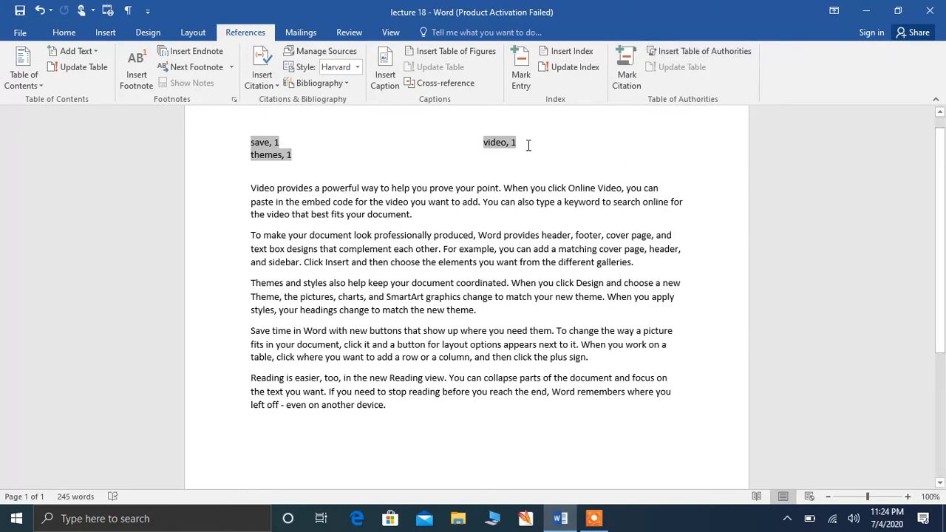
left_click(711, 52)
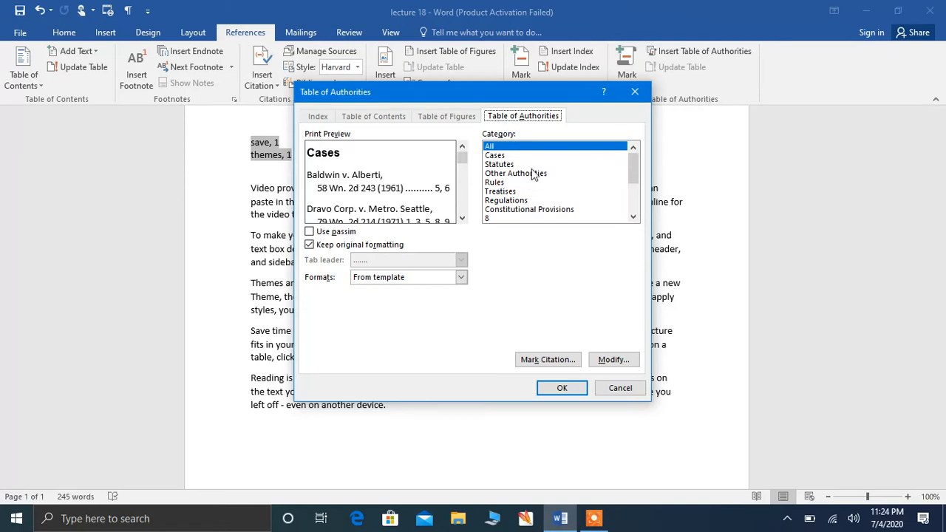
left_click(495, 156)
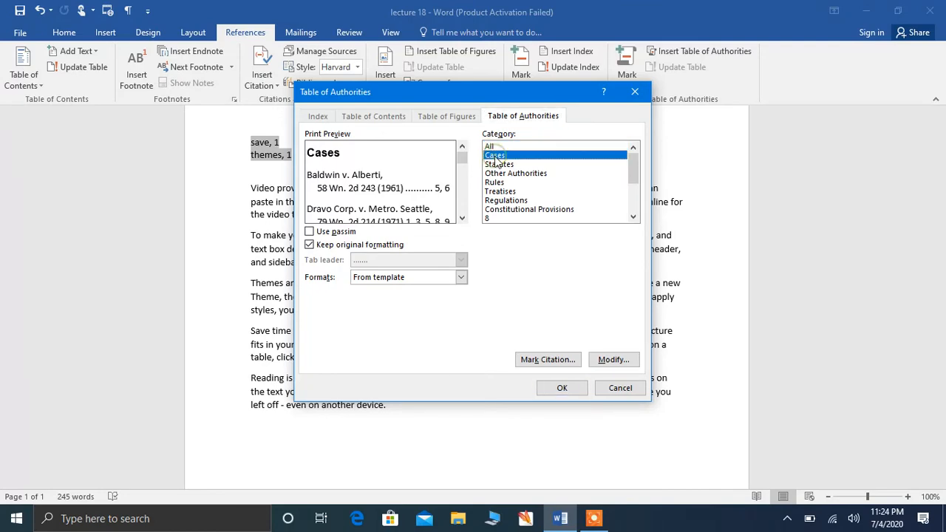
left_click(569, 390)
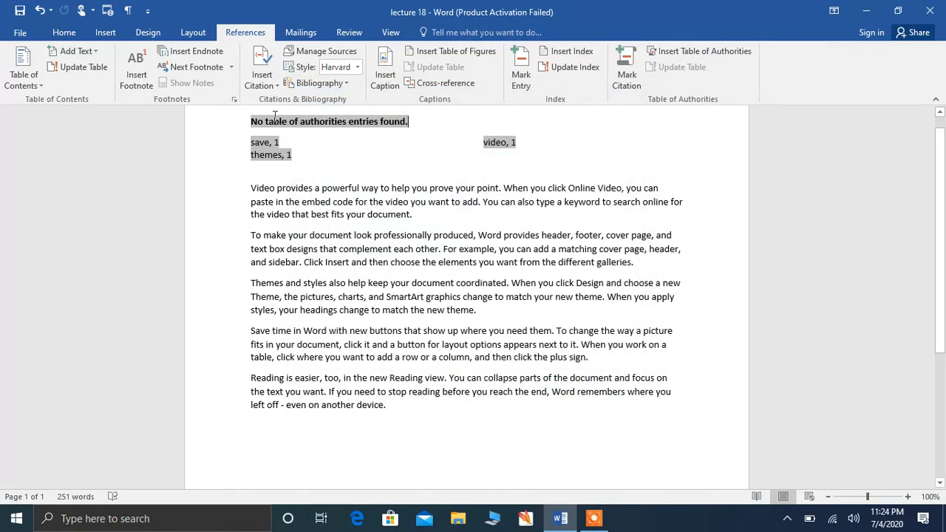